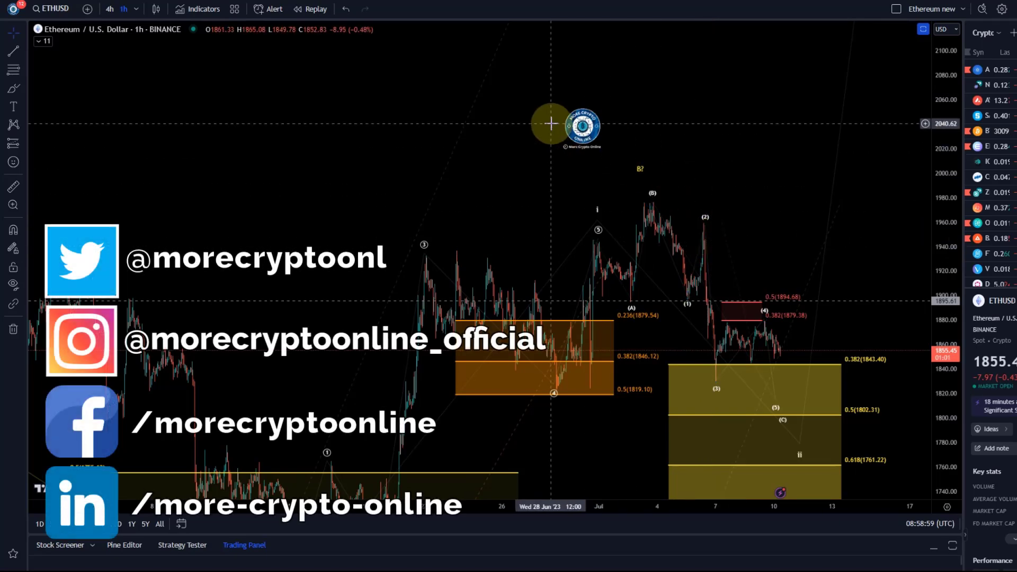
Extend the red 0.382–0.5 retracement zone (1879–1895) rightward past the (4) wave label
scroll(700, 259, "up", 1)
scroll(782, 159, "right", 5)
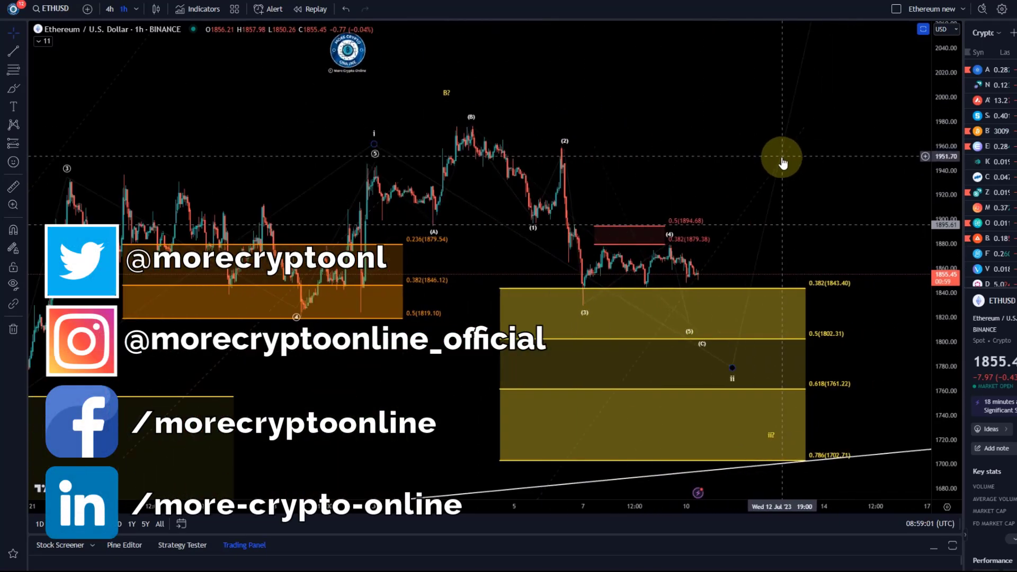
scroll(774, 156, "up", 1)
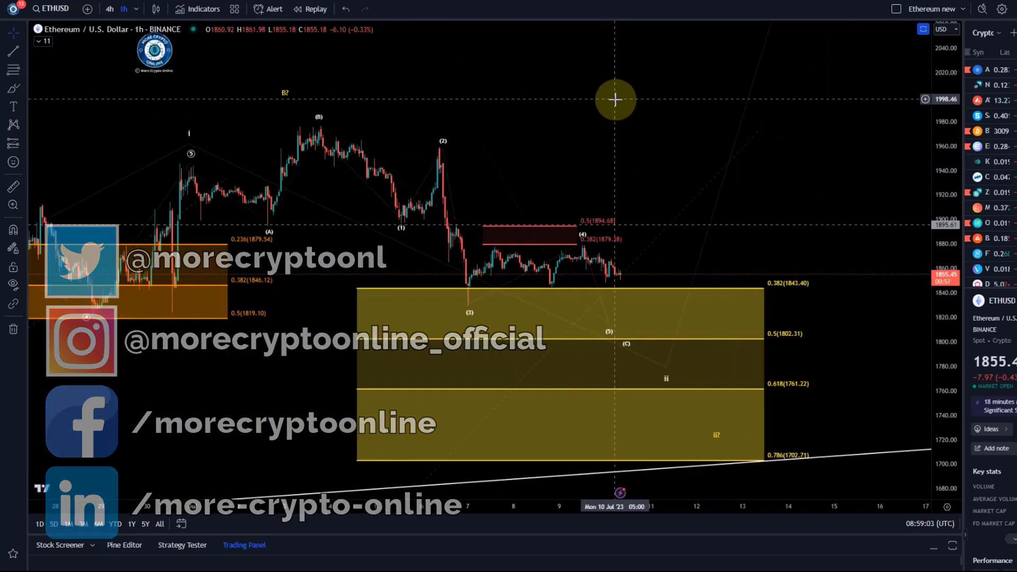
scroll(617, 100, "up", 1)
left_click_drag(621, 113, 682, 113)
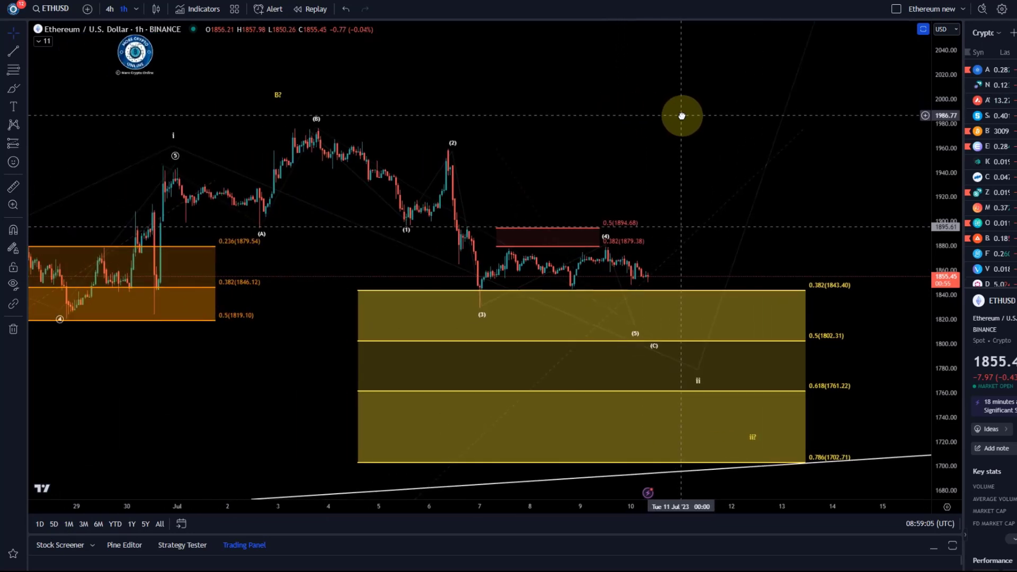
left_click(482, 125)
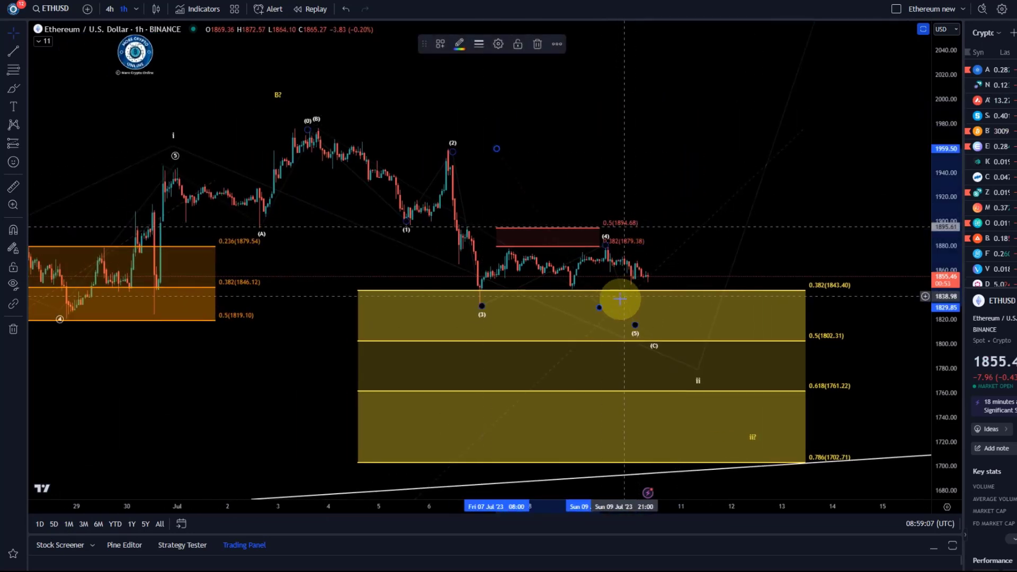
left_click_drag(607, 307, 666, 307)
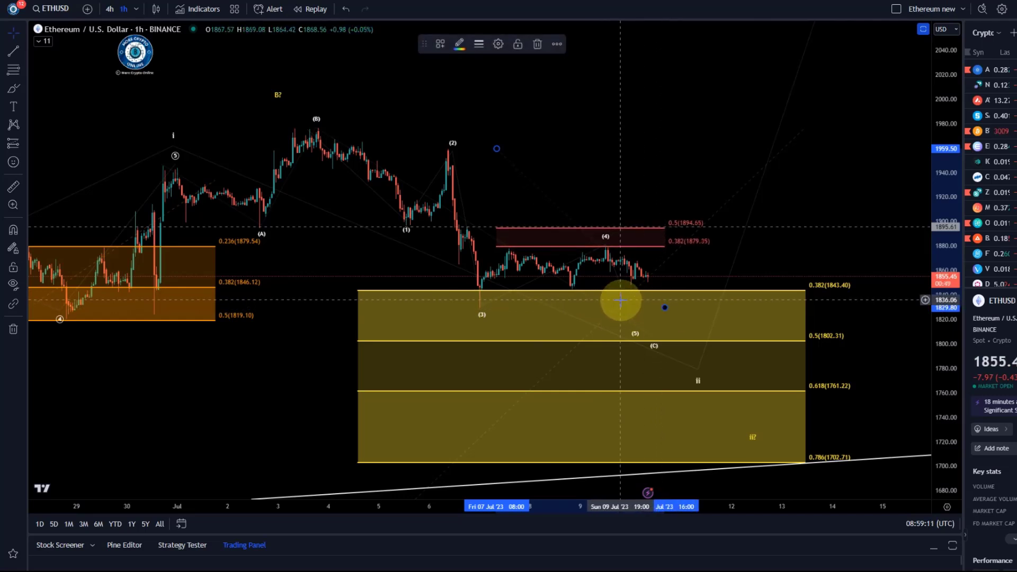
left_click(488, 347)
Sketch a projected price path with the Brush twice, undoing each stroke
left_click(12, 93)
mouse_move(175, 166)
left_mouse_down()
mouse_move(252, 230)
mouse_move(305, 137)
mouse_move(631, 326)
left_mouse_up()
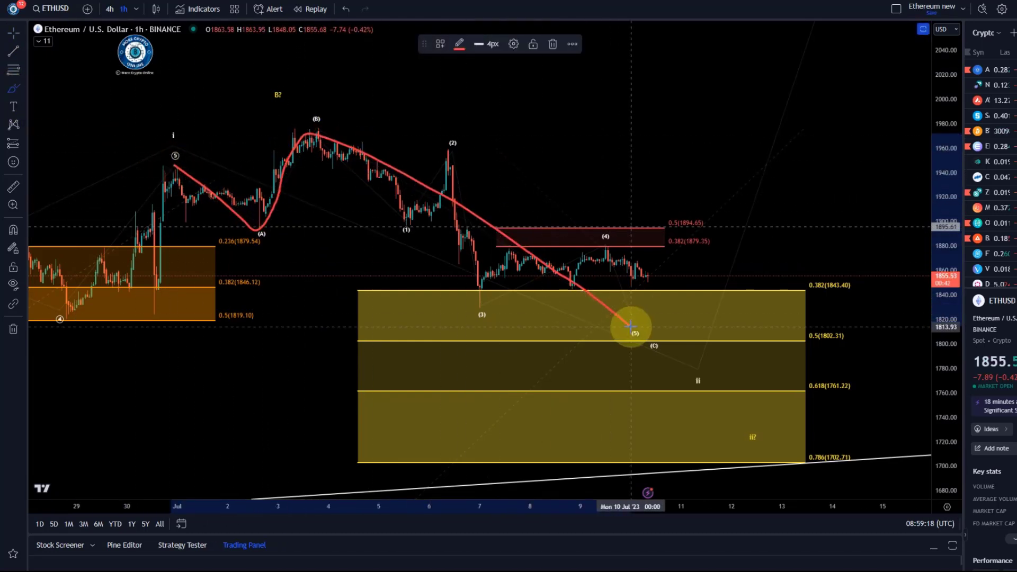
left_click(350, 10)
mouse_move(166, 170)
left_mouse_down()
mouse_move(253, 232)
mouse_move(320, 120)
mouse_move(606, 231)
mouse_move(686, 360)
left_mouse_up()
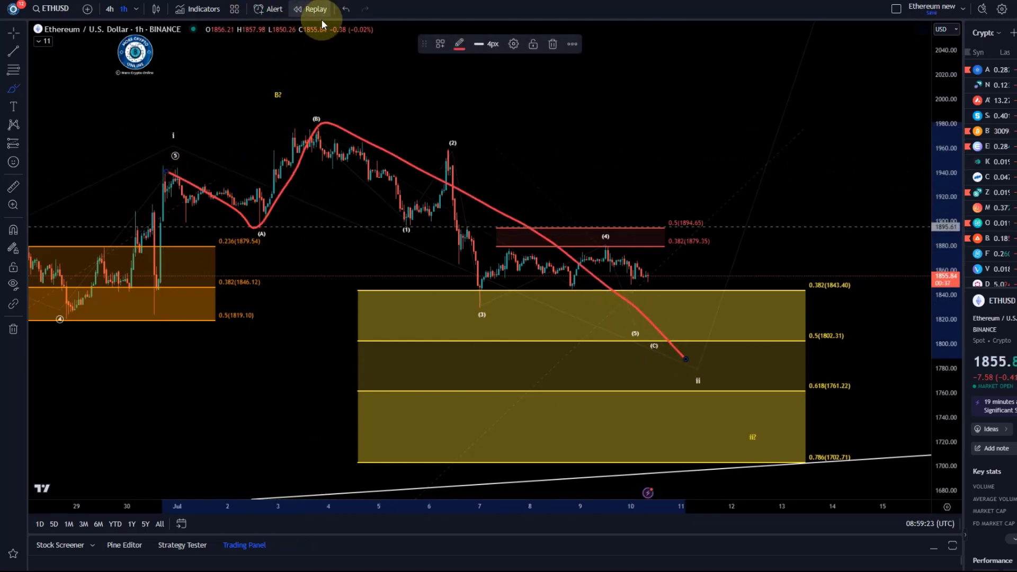
left_click(352, 11)
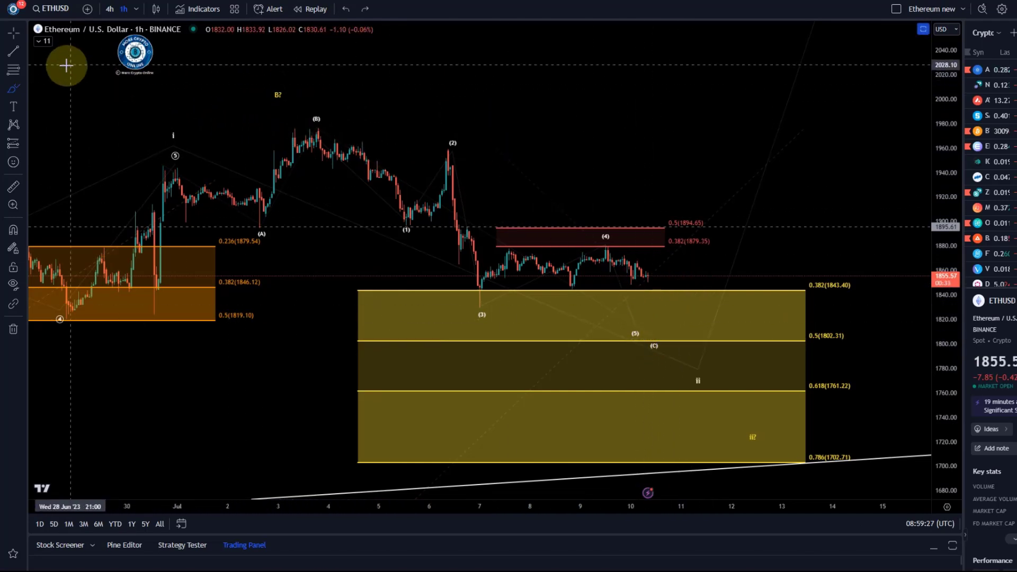
mouse_move(176, 158)
left_mouse_down()
mouse_move(256, 219)
mouse_move(318, 129)
left_mouse_up()
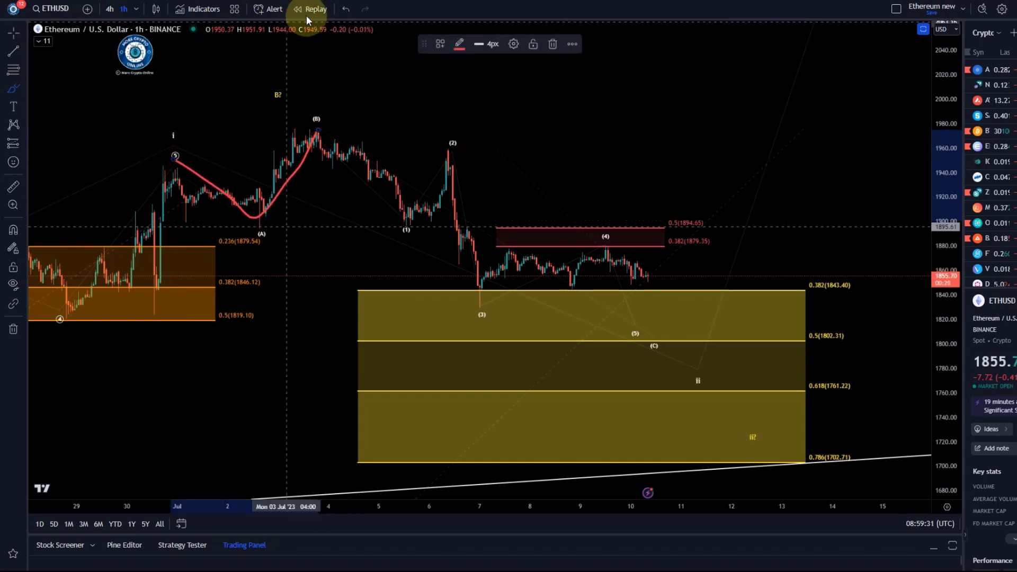
left_click(343, 9)
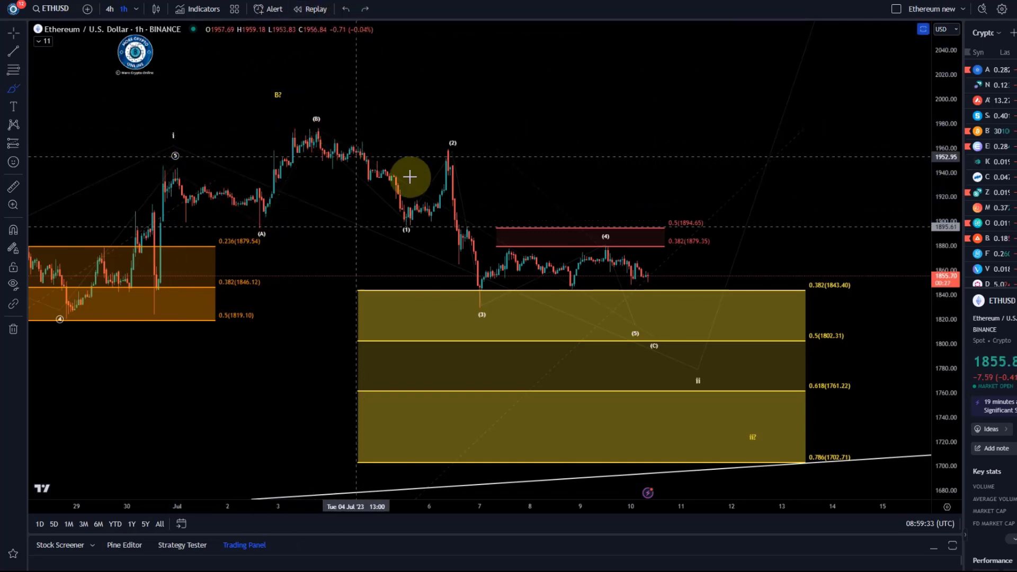
mouse_move(320, 130)
left_mouse_down()
mouse_move(400, 224)
mouse_move(448, 153)
mouse_move(474, 314)
mouse_move(599, 251)
mouse_move(632, 267)
mouse_move(666, 335)
left_mouse_up()
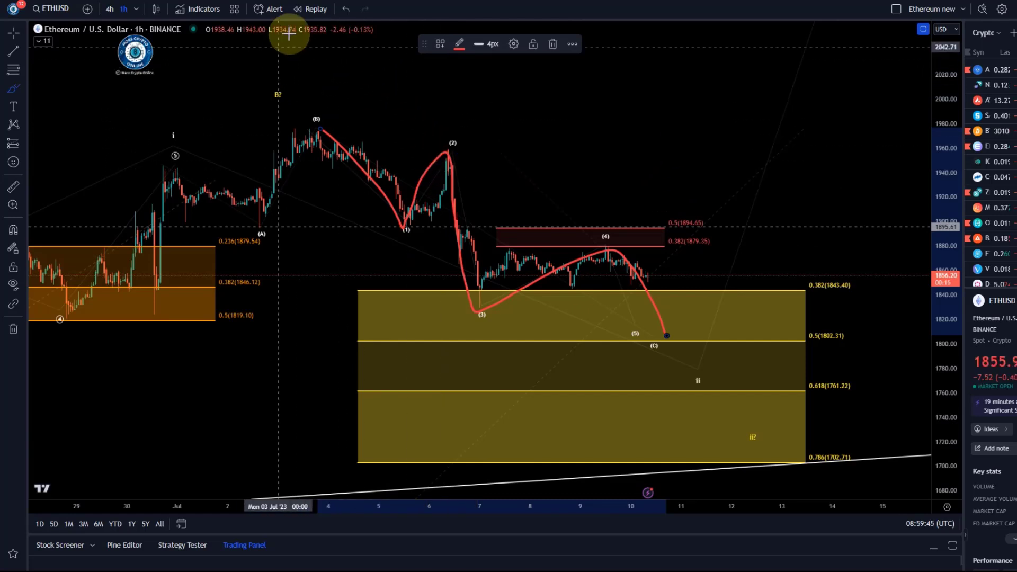
left_click(342, 11)
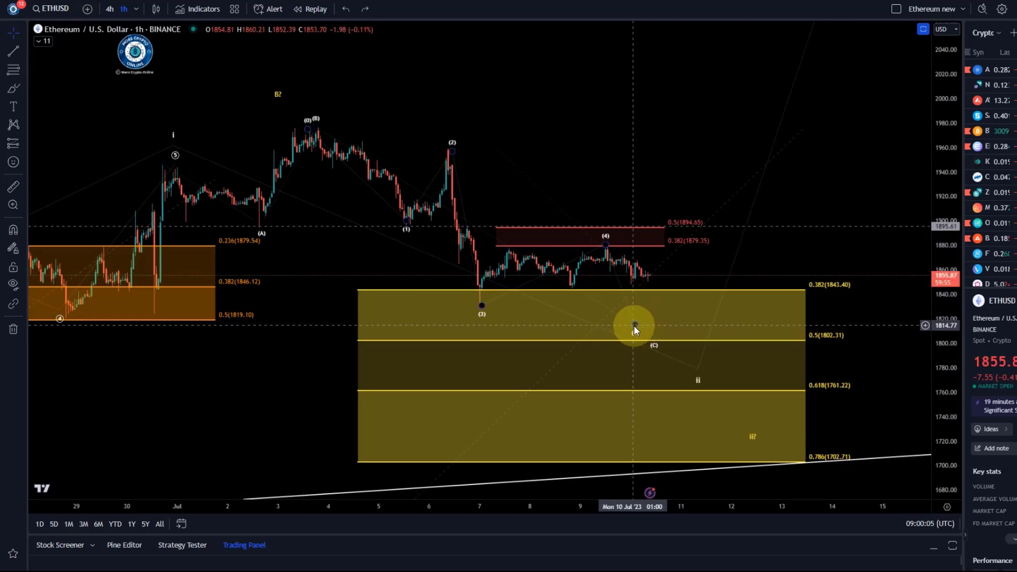
Move the projection's (5) point to 10 Jul and point ii just below (C), then pick Trend-Based Fib Extension
left_click_drag(634, 325, 653, 327)
mouse_move(704, 377)
left_mouse_down()
mouse_move(645, 352)
mouse_move(656, 355)
left_mouse_up()
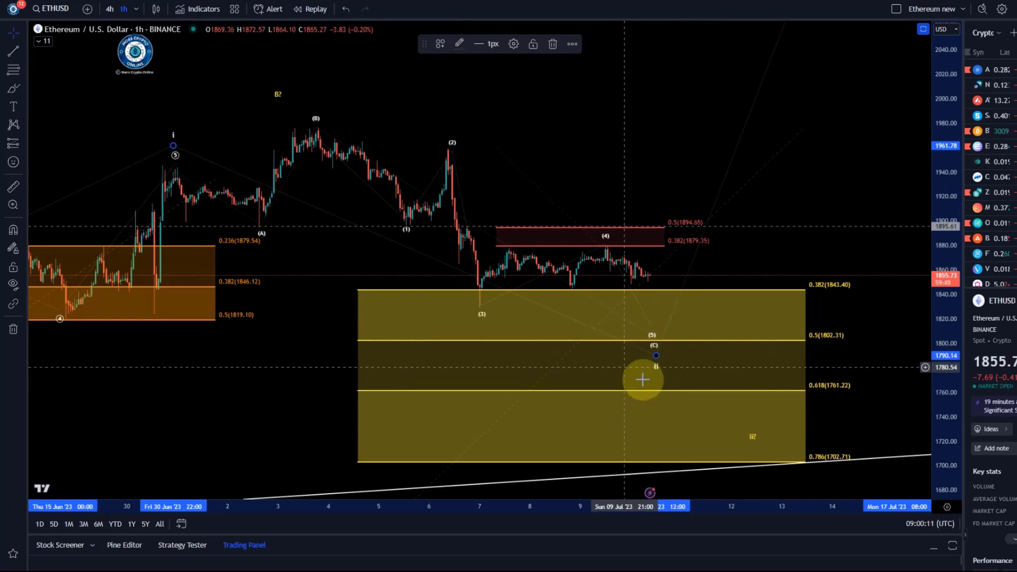
left_click(664, 180)
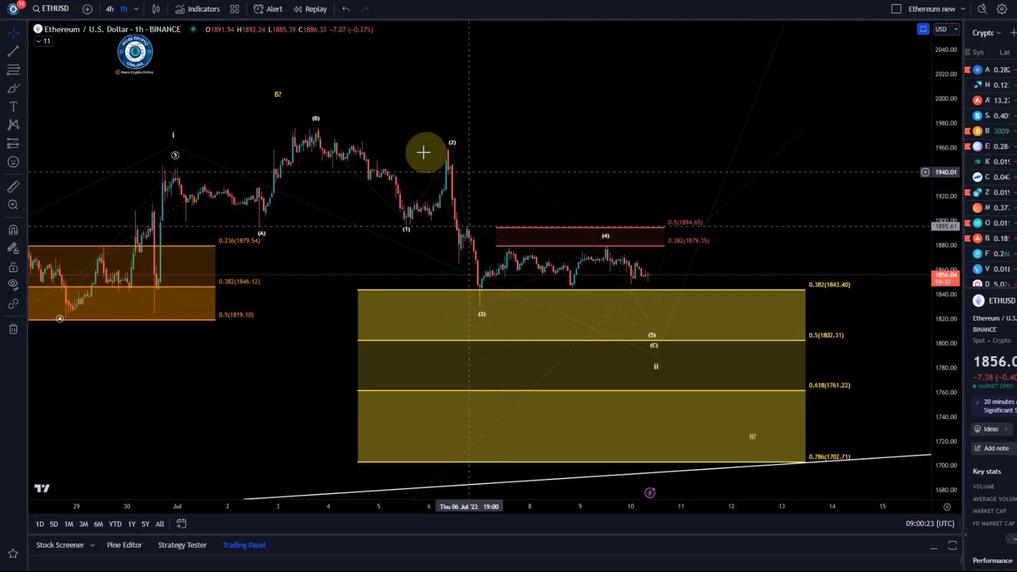
left_click(28, 81)
left_click(59, 91)
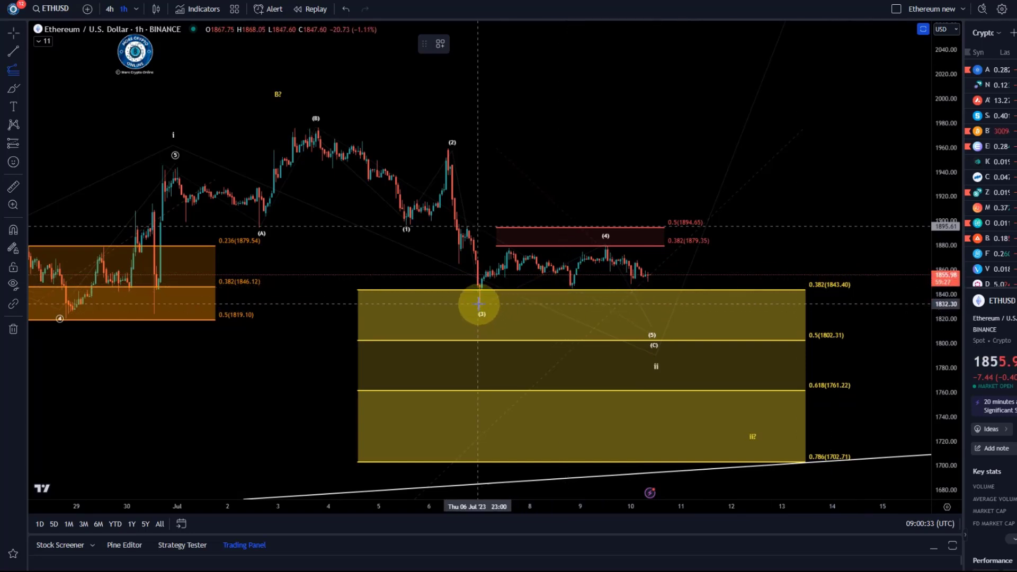
Rescale the chart view and anchor the Fib extension's first point at the (B) high near 1975
scroll(480, 307, "up", 3)
left_click_drag(411, 166, 636, 172)
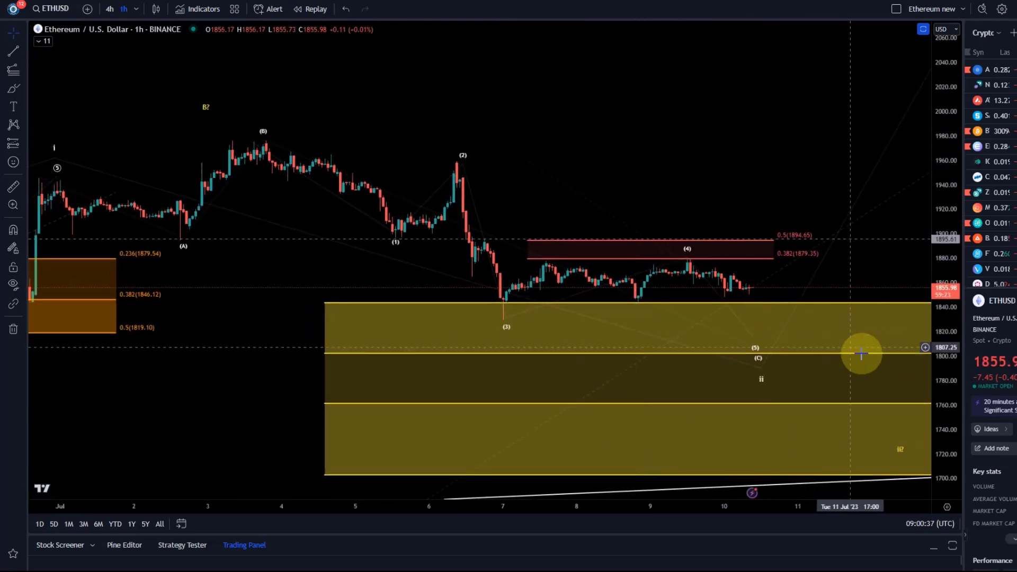
left_click_drag(939, 377, 931, 356)
left_click_drag(765, 246, 806, 364)
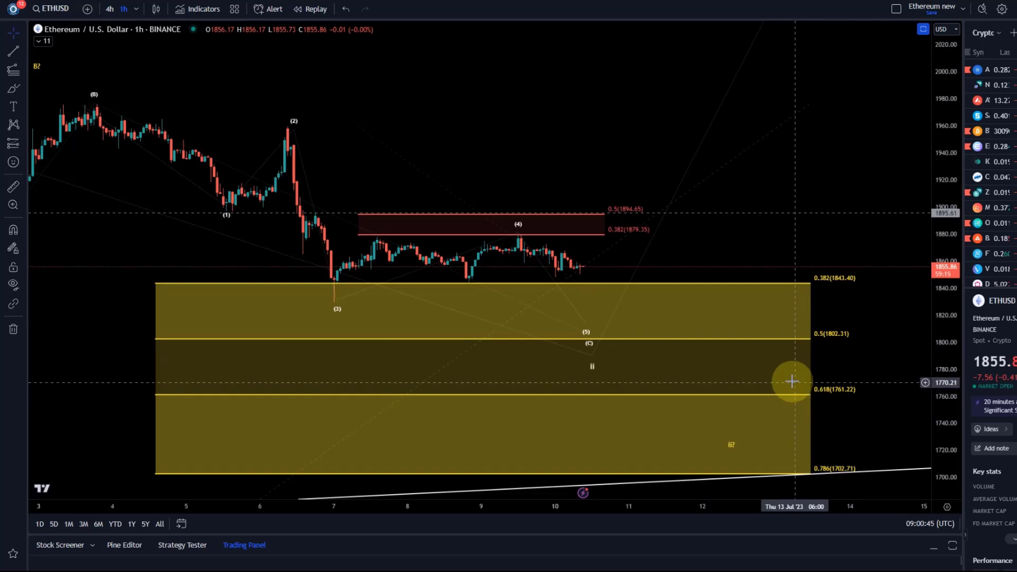
scroll(759, 370, "down", 2)
scroll(758, 372, "down", 1)
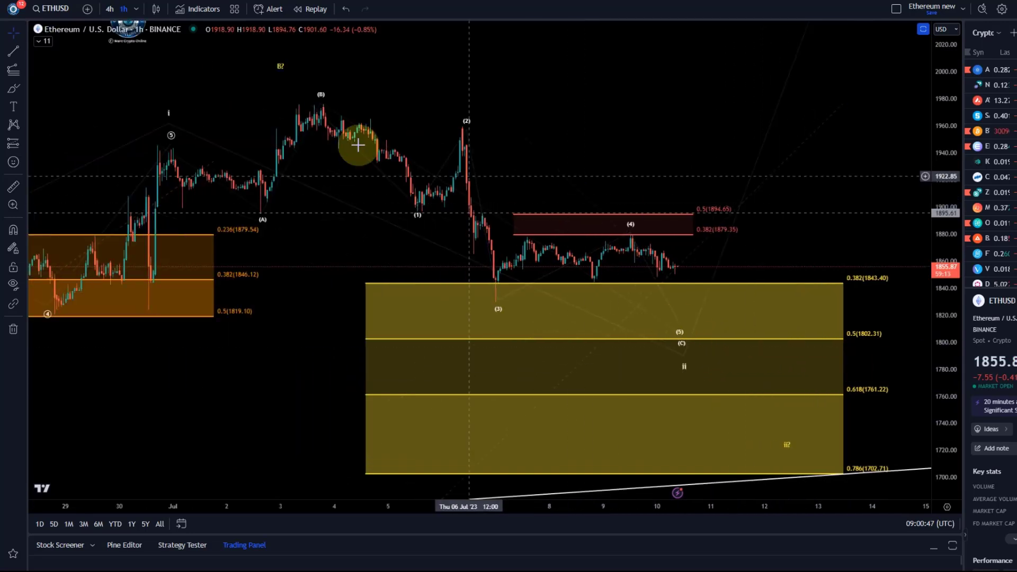
left_click_drag(496, 88, 440, 99)
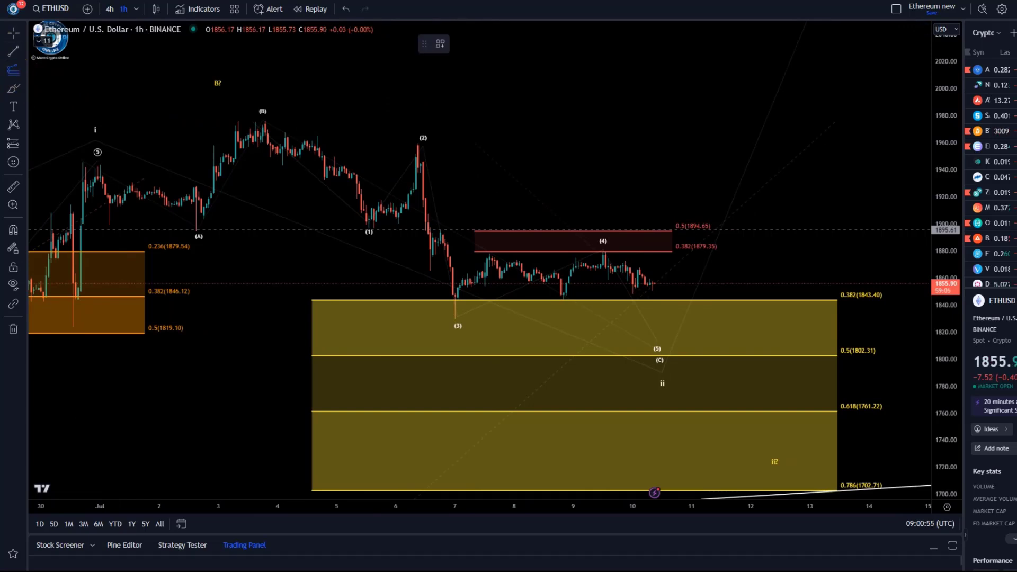
left_click(253, 123)
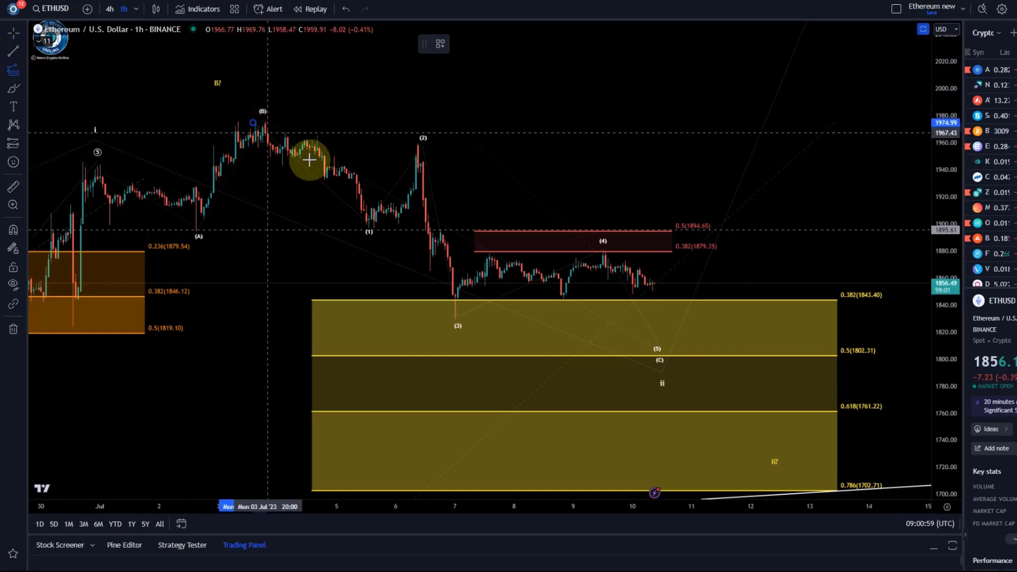
left_click(358, 229)
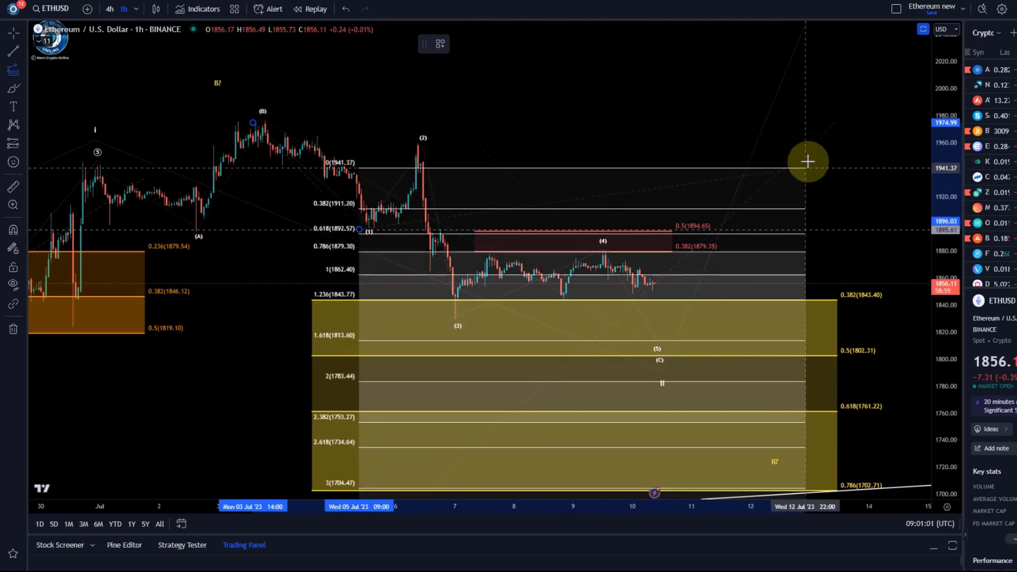
key("Escape")
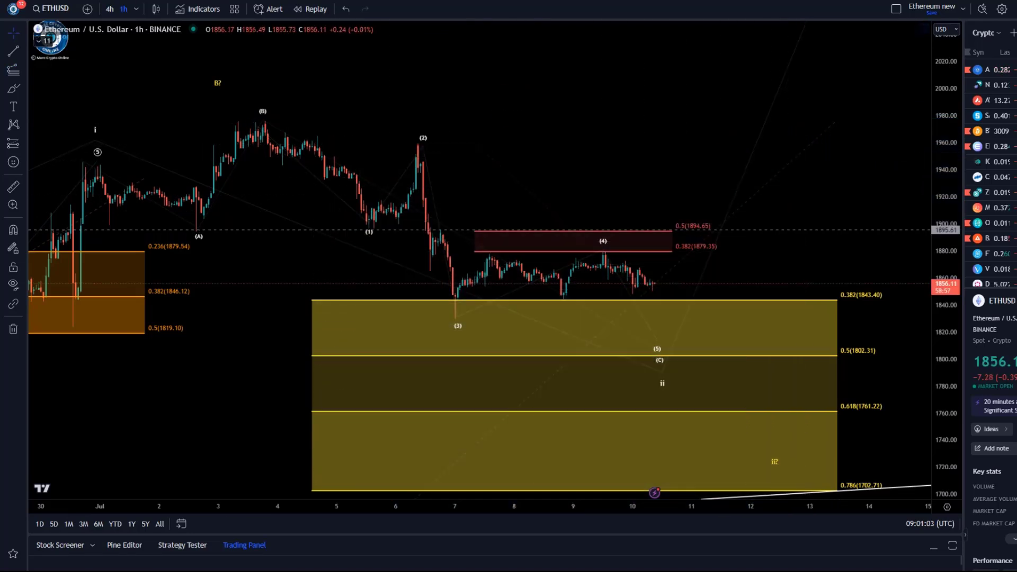
left_click(24, 77)
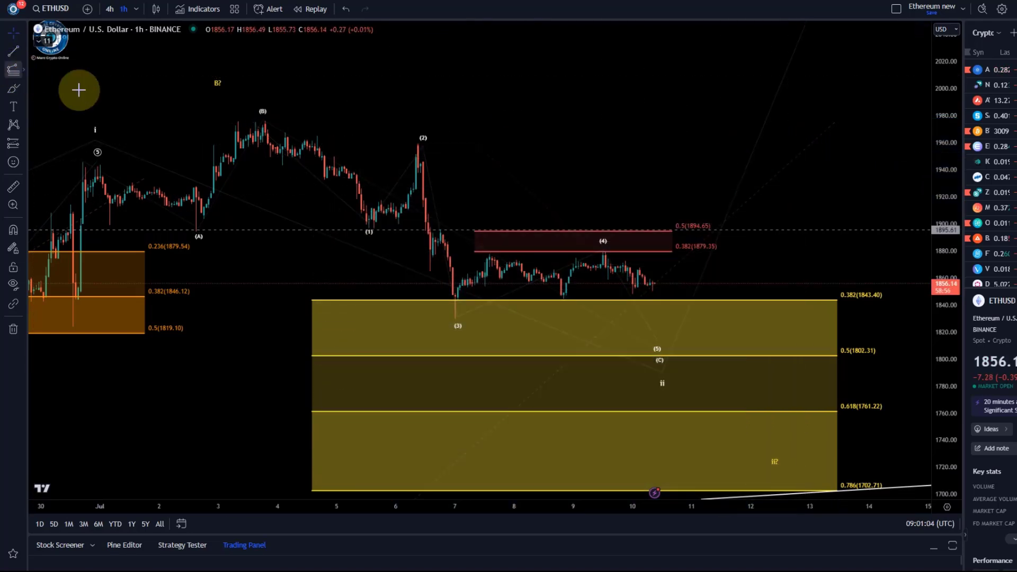
left_click(95, 165)
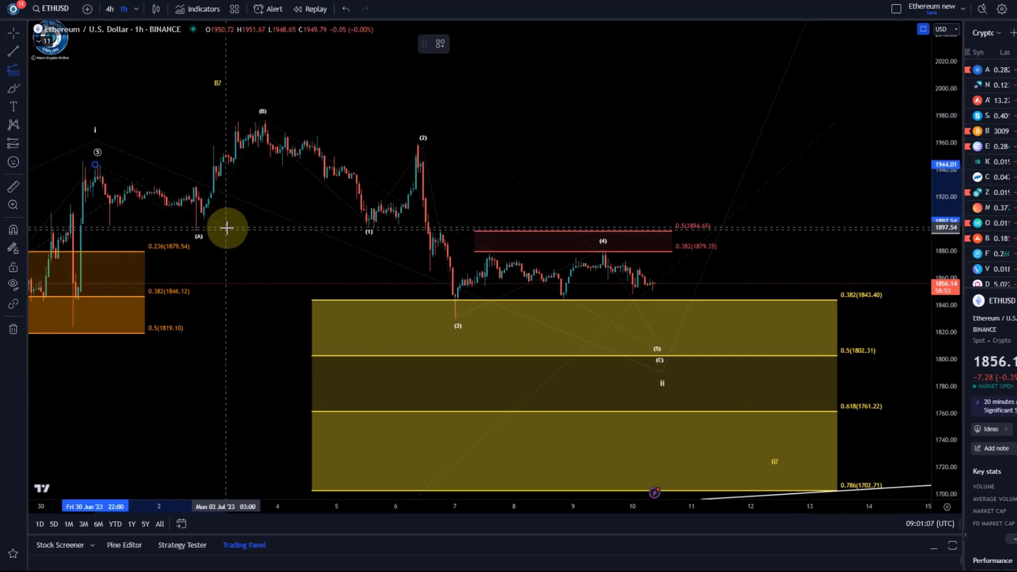
left_click(226, 231)
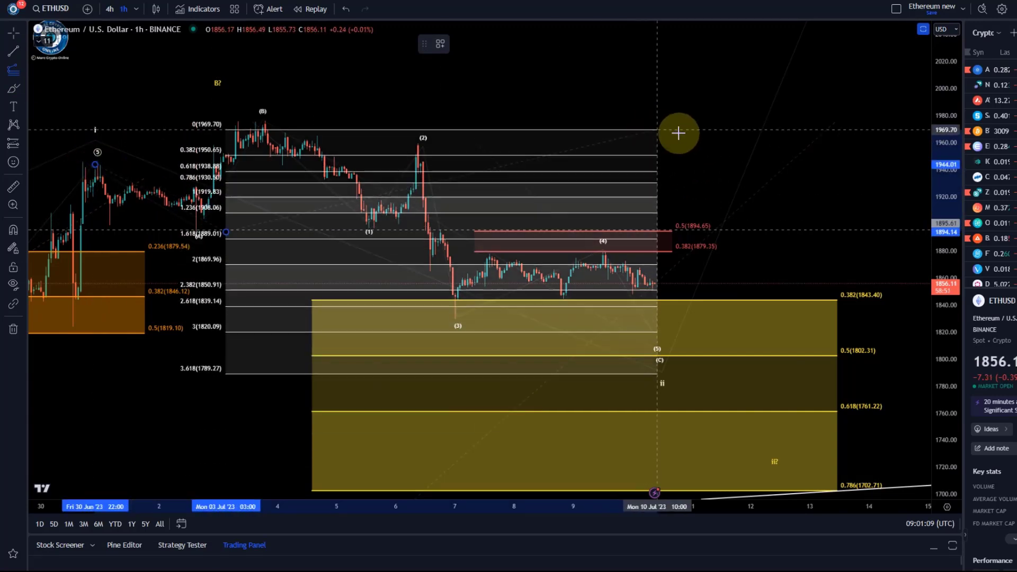
left_click(768, 122)
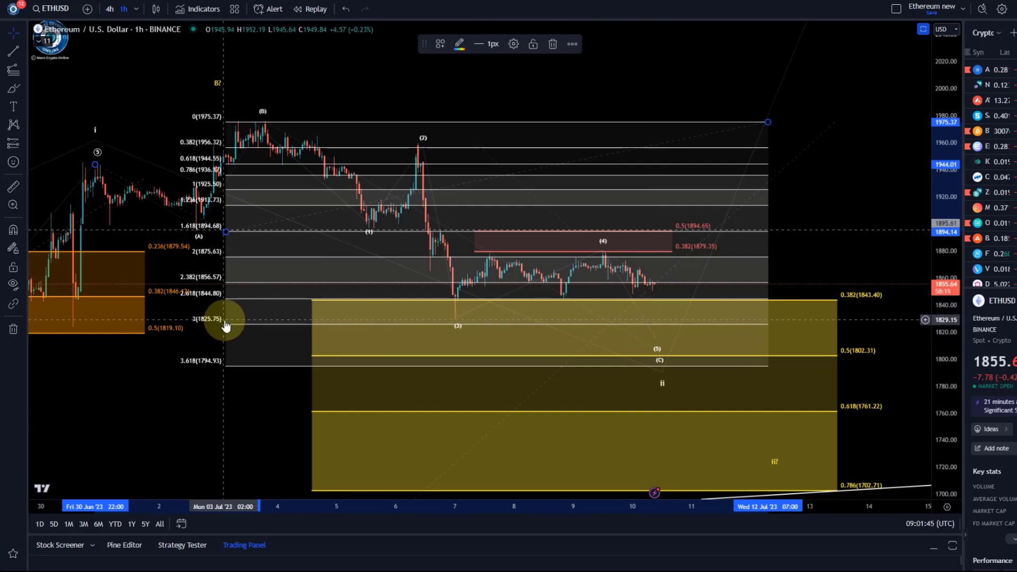
key("Delete")
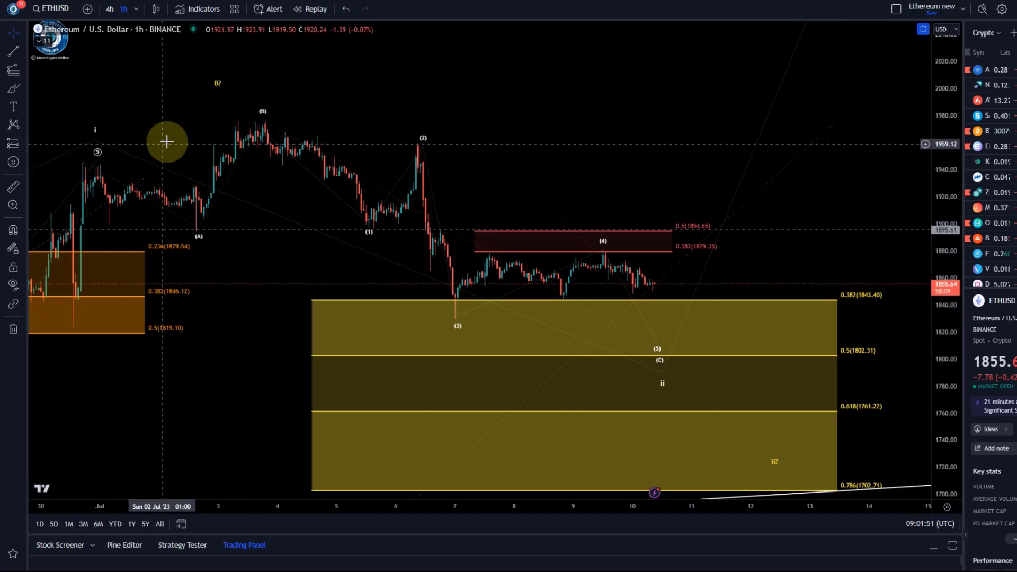
Draw a Trend-Based Fib Extension from the (B) peak through the (3) low to 1879.78
left_click(14, 74)
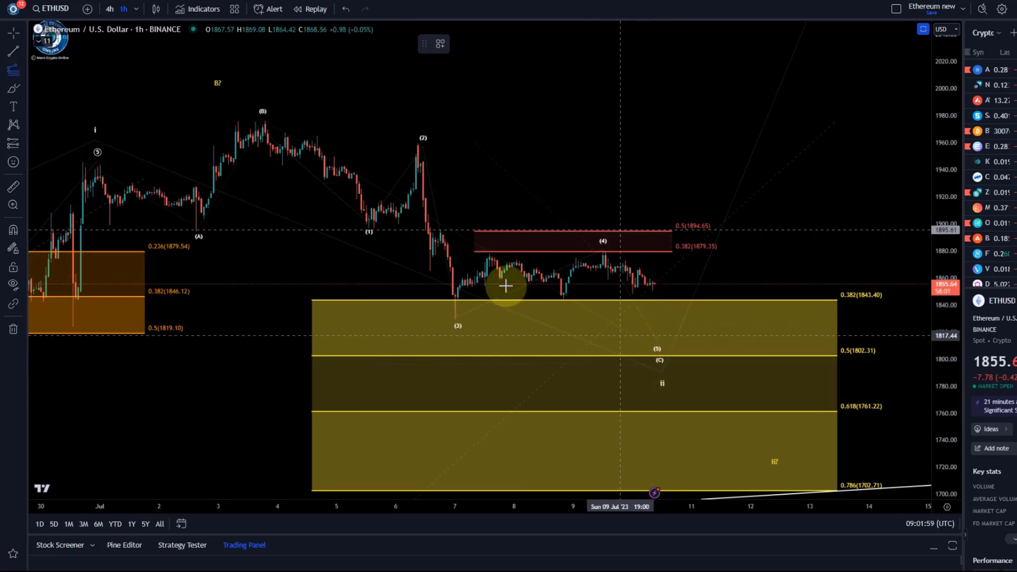
left_click(253, 123)
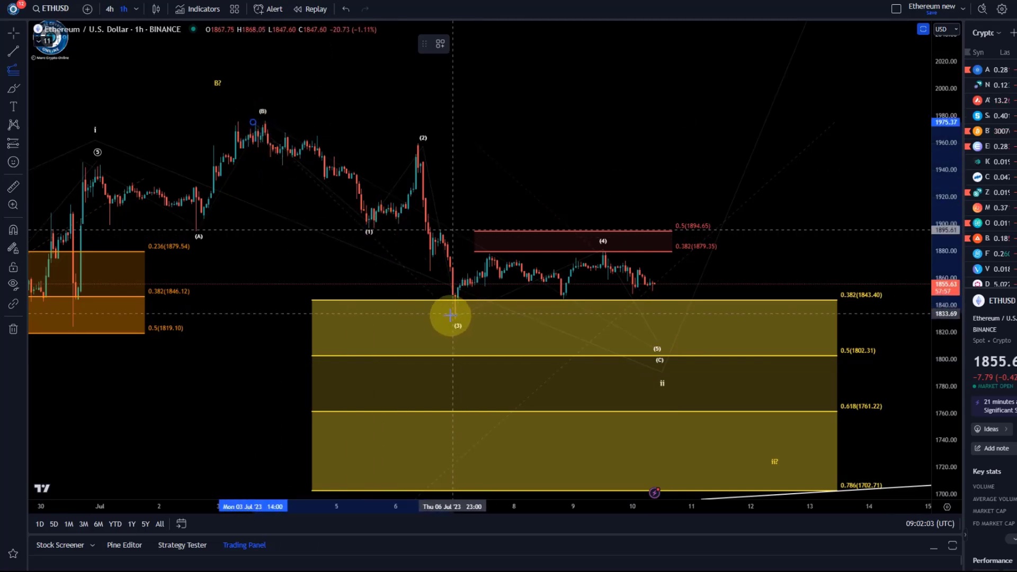
left_click(798, 251)
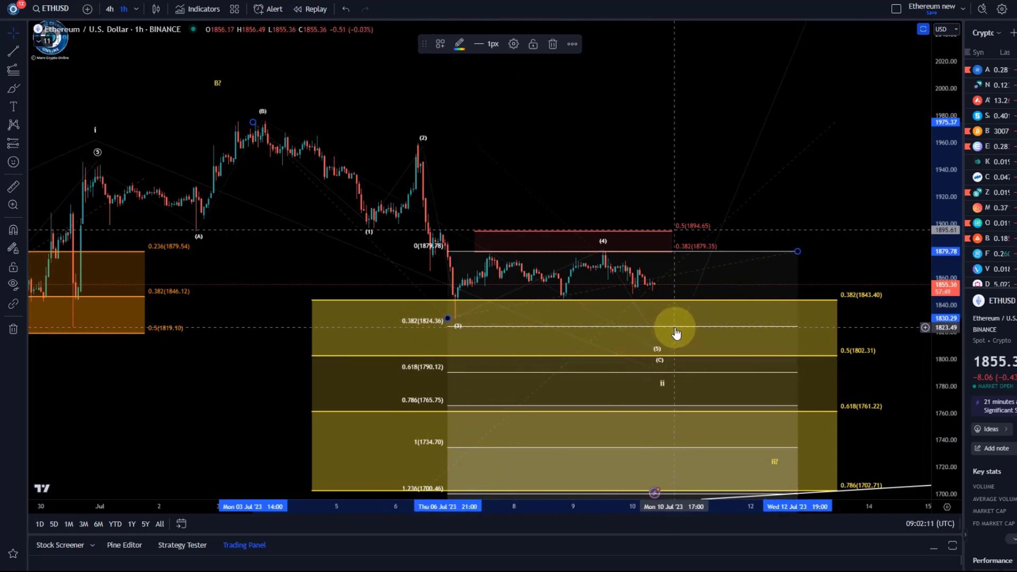
Undo and redo the new Fibonacci extension twice to compare, keeping it on the chart
left_click(345, 10)
left_click(364, 10)
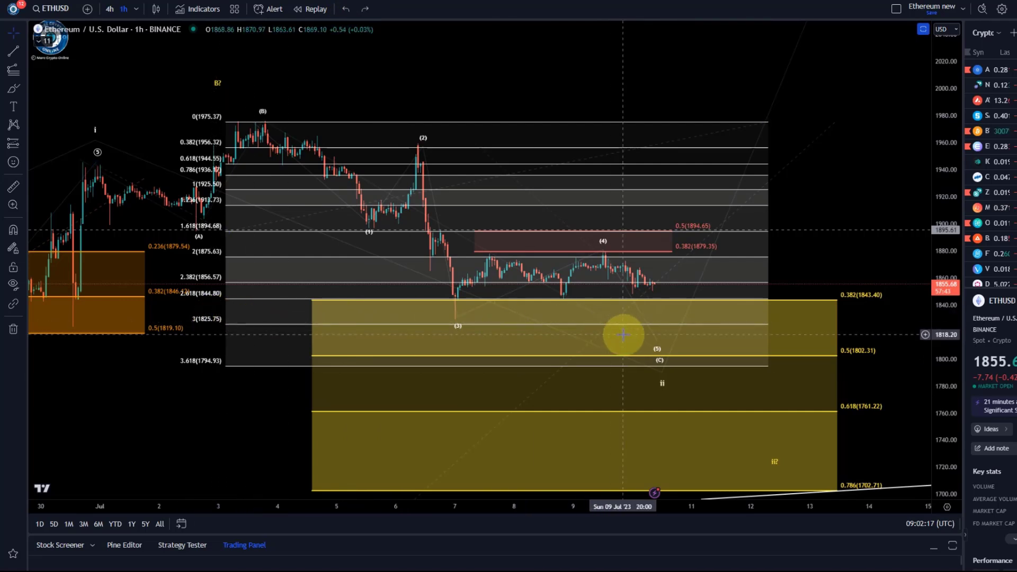
left_click(362, 12)
left_click(363, 13)
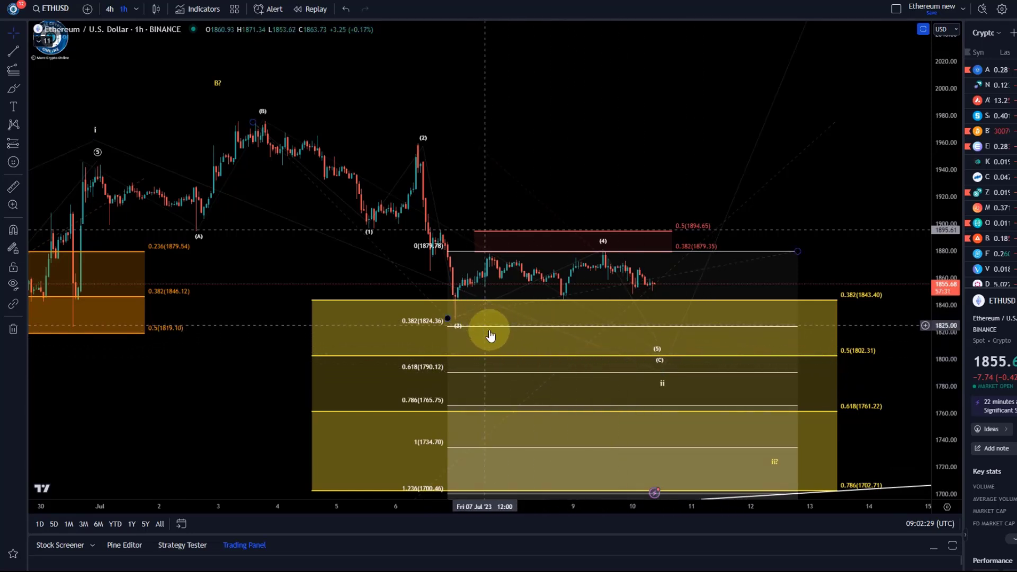
Delete the Fibonacci extension drawn from the (B) peak
left_click(469, 376)
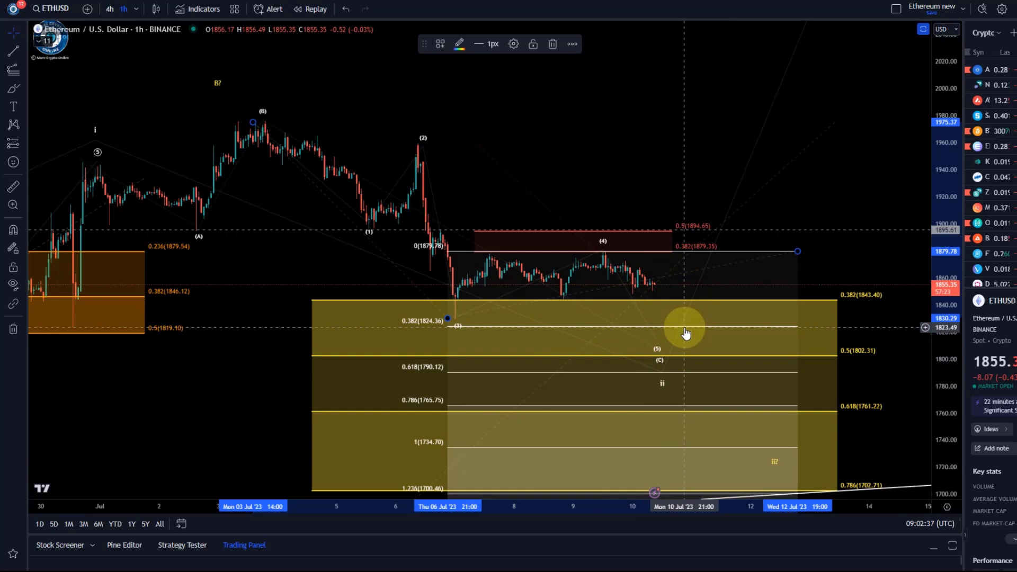
key("Delete")
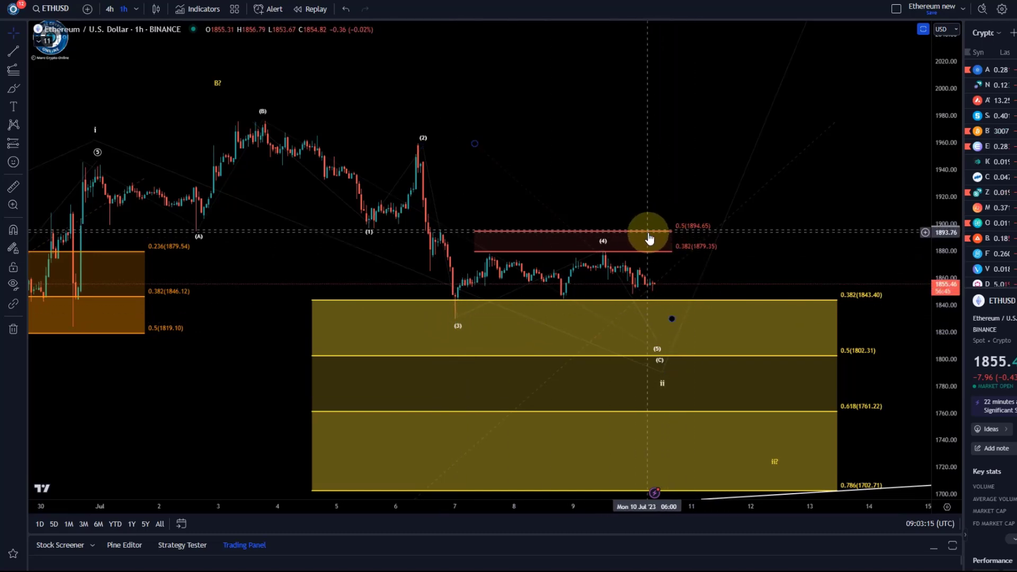
Raise projected wave point ii to about 1787, below 0.5 (1802.31), and rescale prices to 1740–2060
scroll(583, 255, "down", 3)
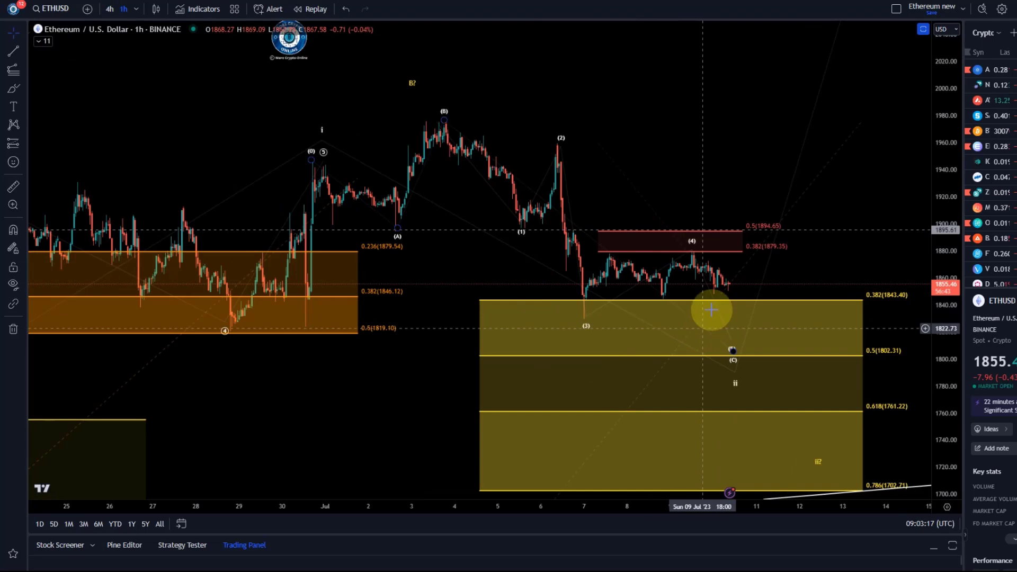
left_click(729, 386)
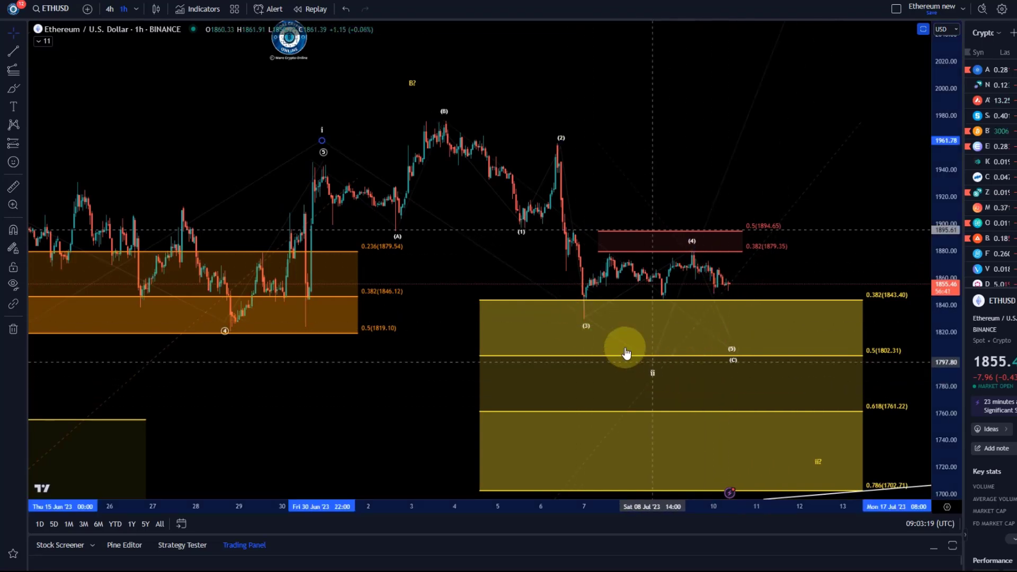
left_click_drag(746, 396, 734, 374)
mouse_move(910, 105)
left_mouse_down()
mouse_move(885, 186)
mouse_move(835, 281)
left_mouse_up()
mouse_move(770, 177)
left_mouse_down()
mouse_move(493, 361)
mouse_move(806, 180)
left_mouse_up()
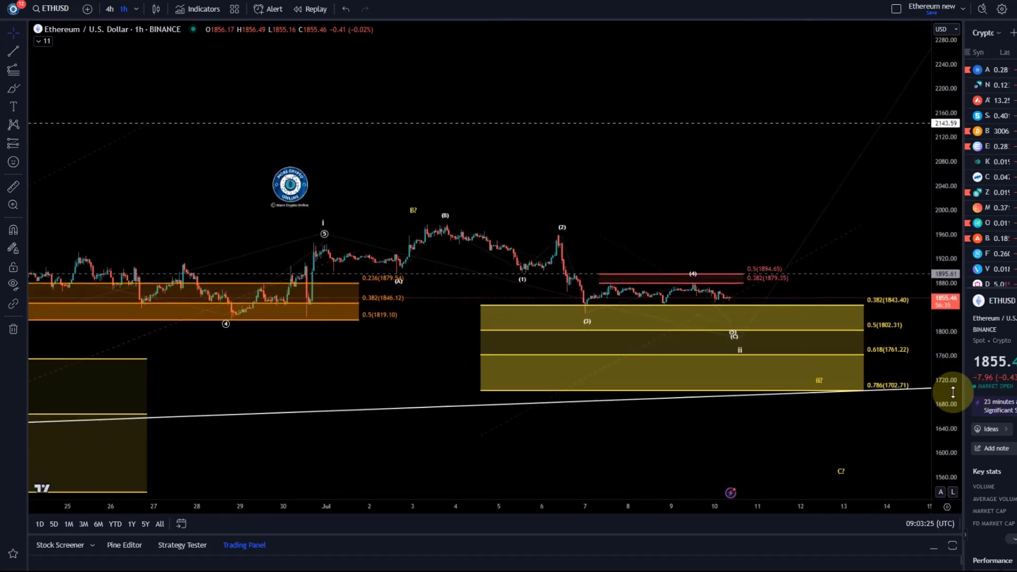
left_click_drag(952, 390, 963, 173)
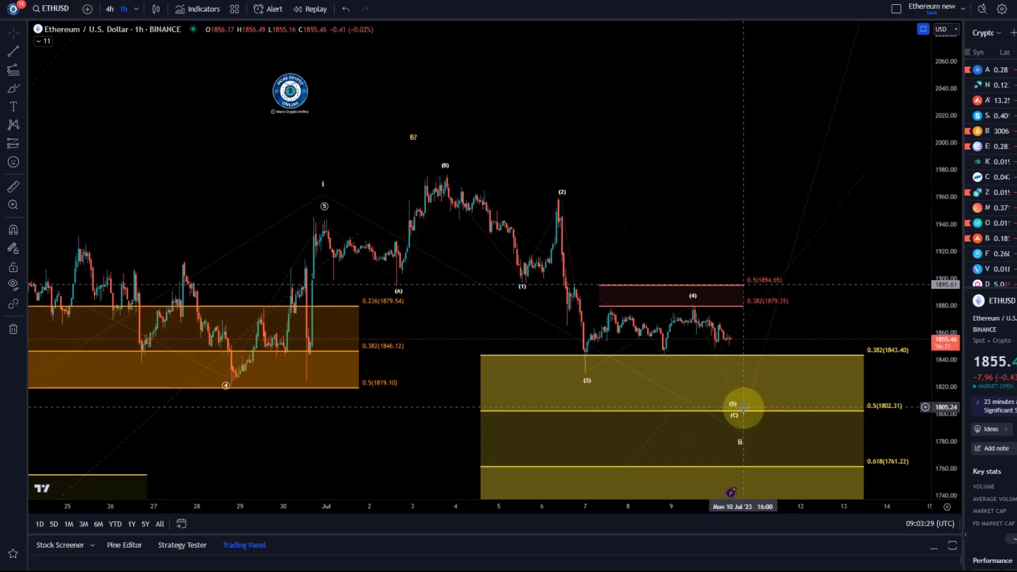
left_click(705, 332)
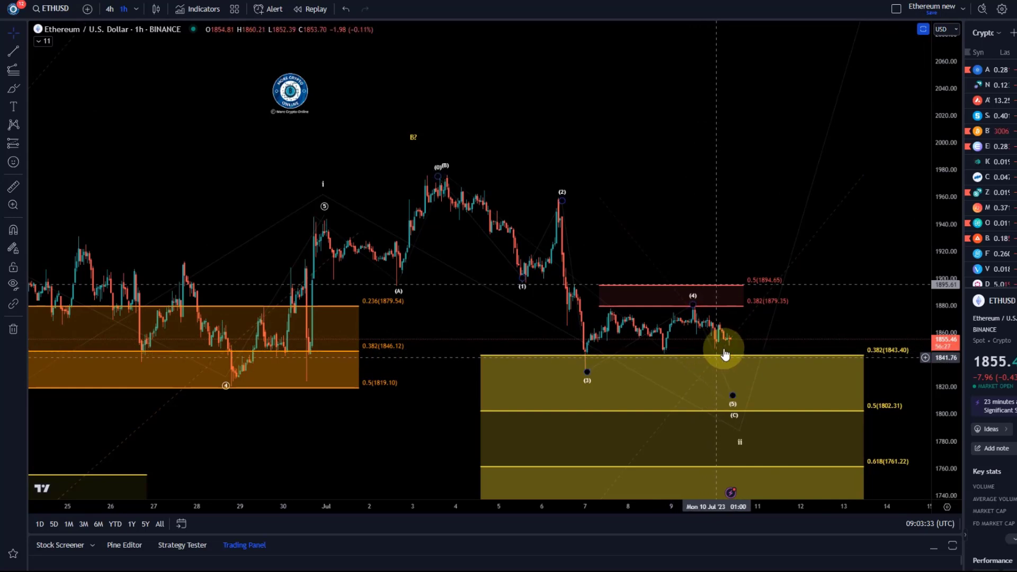
left_click(910, 109)
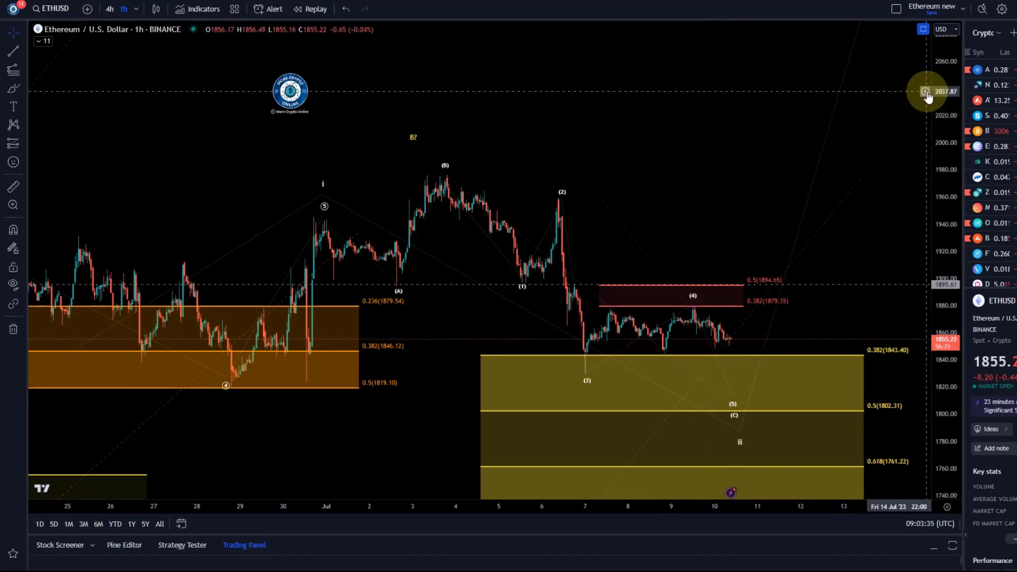